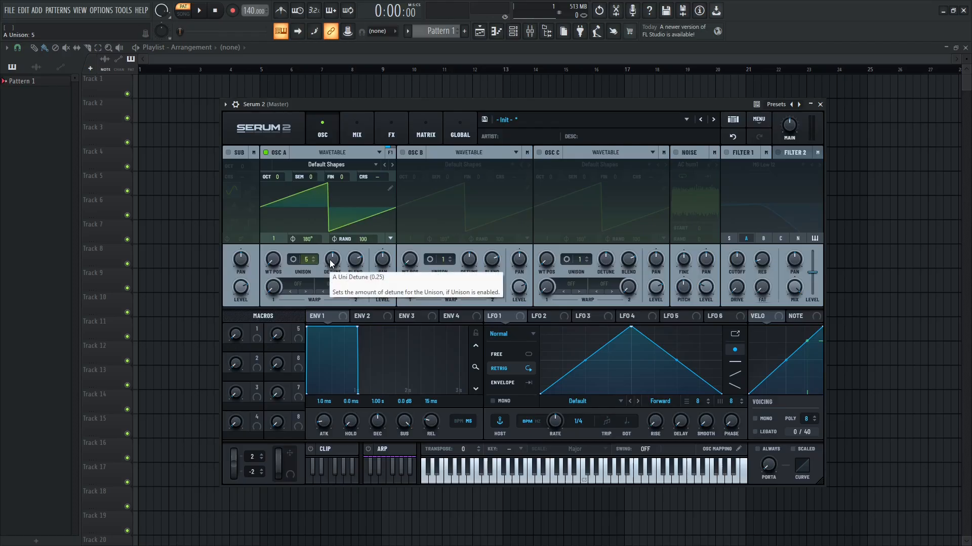
# Step: Sweep Oscillator A's unison detune up to 0.35 and down to 0, playing a test note at zero
pyautogui.moveTo(332, 263); pyautogui.dragTo(315, 237)
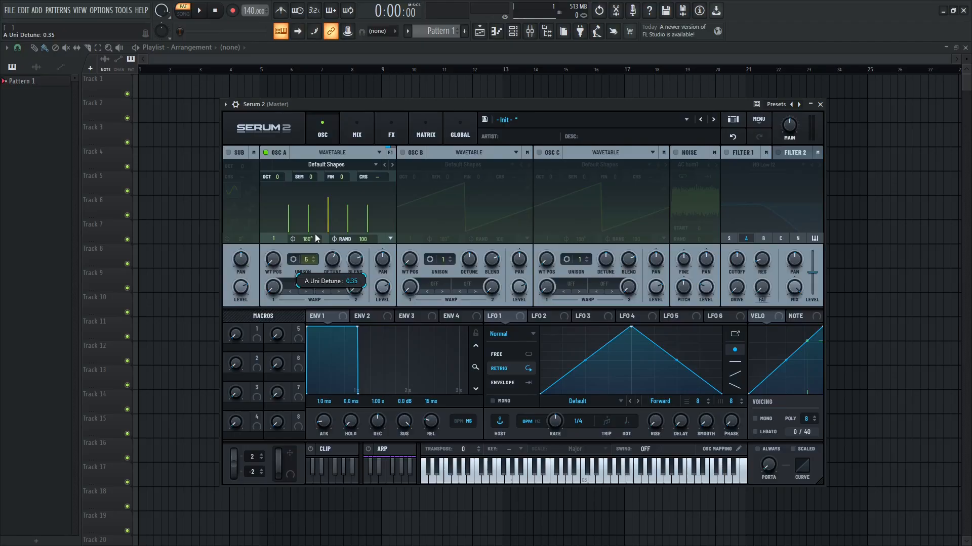
pyautogui.moveTo(315, 234); pyautogui.dragTo(302, 257)
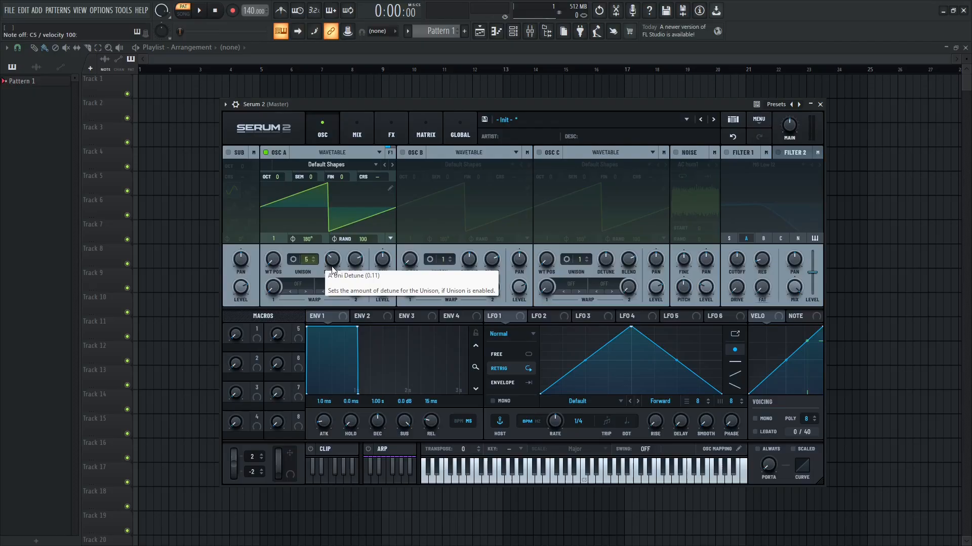
pyautogui.moveTo(333, 266); pyautogui.dragTo(327, 271)
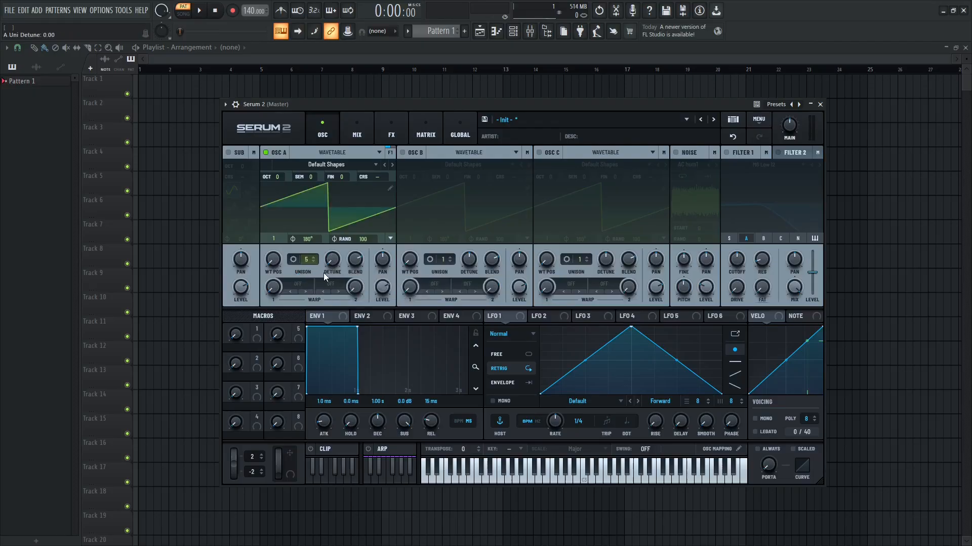
pyautogui.press('q')
# Step: Raise Oscillator A's unison detune to 0.05, play a test note, and settle the detune at 0.04
pyautogui.moveTo(330, 272); pyautogui.dragTo(334, 265)
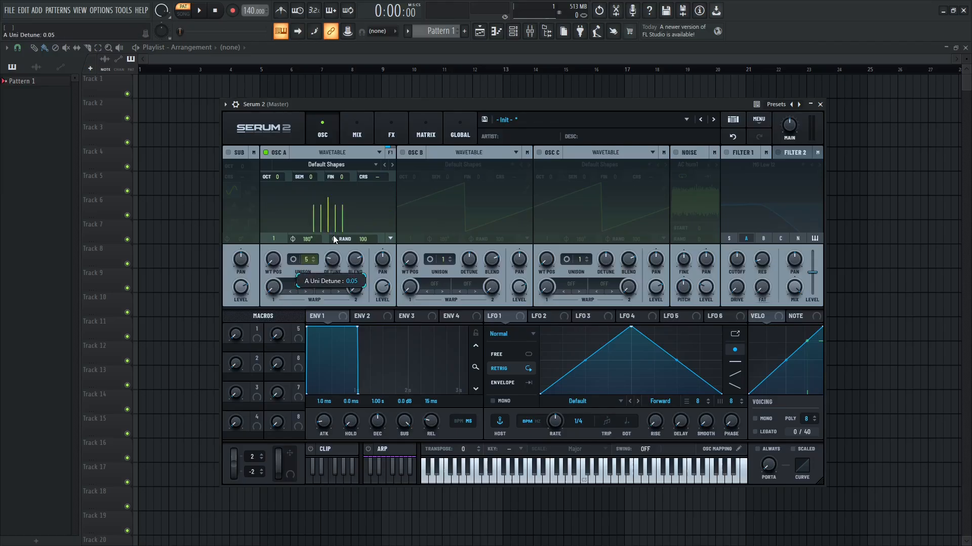
pyautogui.press('q')
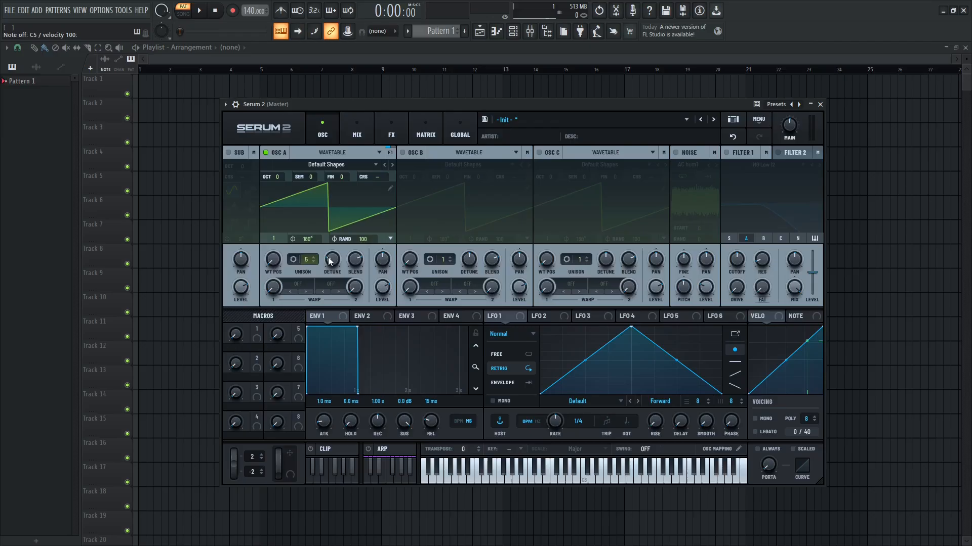
pyautogui.moveTo(337, 274); pyautogui.dragTo(333, 249)
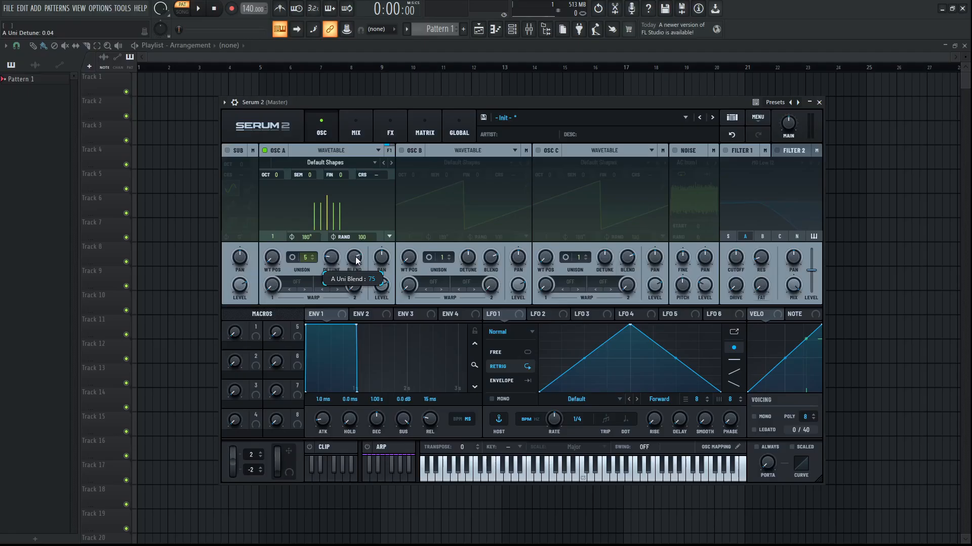
# Step: Set Oscillator A's unison blend to 100, play a test note, and try raising the blend from 0
pyautogui.moveTo(356, 260); pyautogui.dragTo(359, 231)
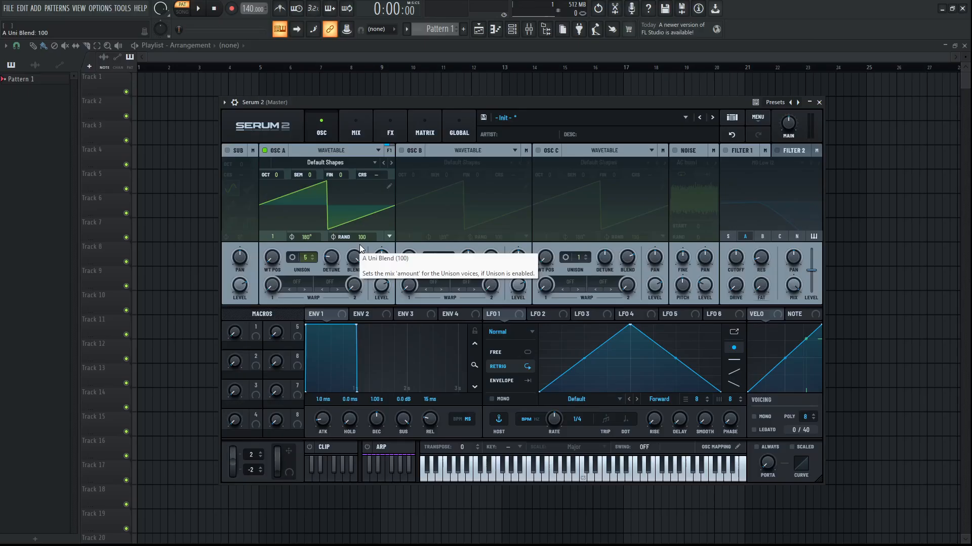
pyautogui.press('q')
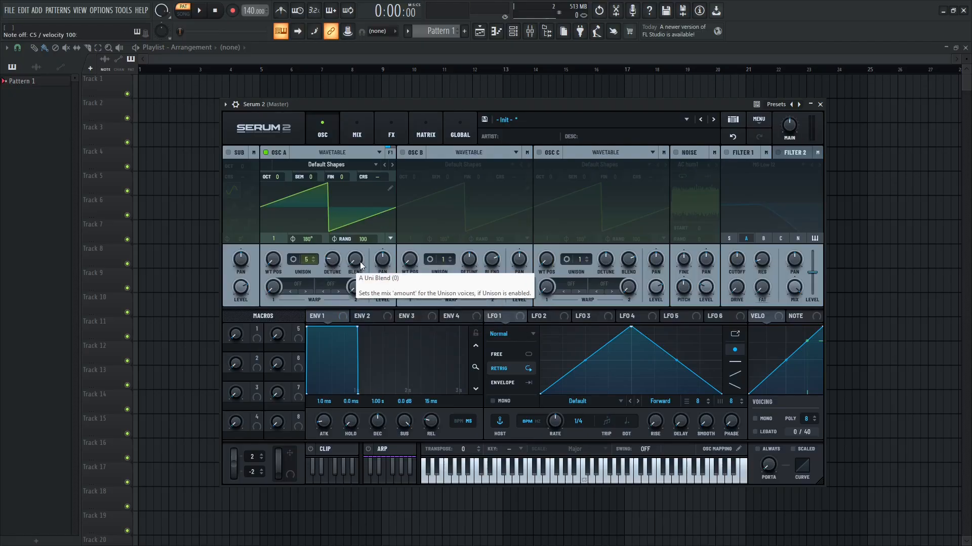
pyautogui.moveTo(361, 266); pyautogui.dragTo(353, 153)
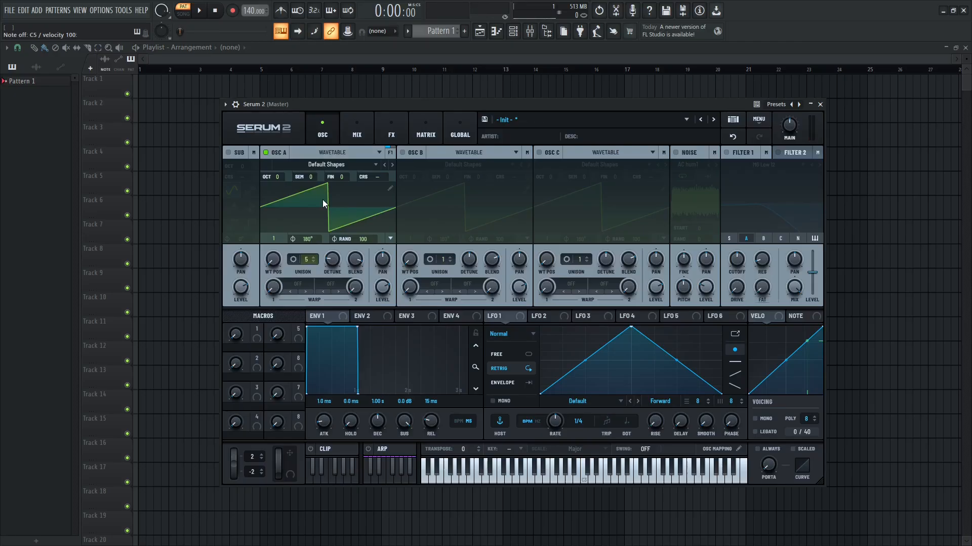
# Step: Switch Oscillator A's wavetable display to the 3D view and open its unison settings, checking the available stack and mode options
pyautogui.click(324, 230)
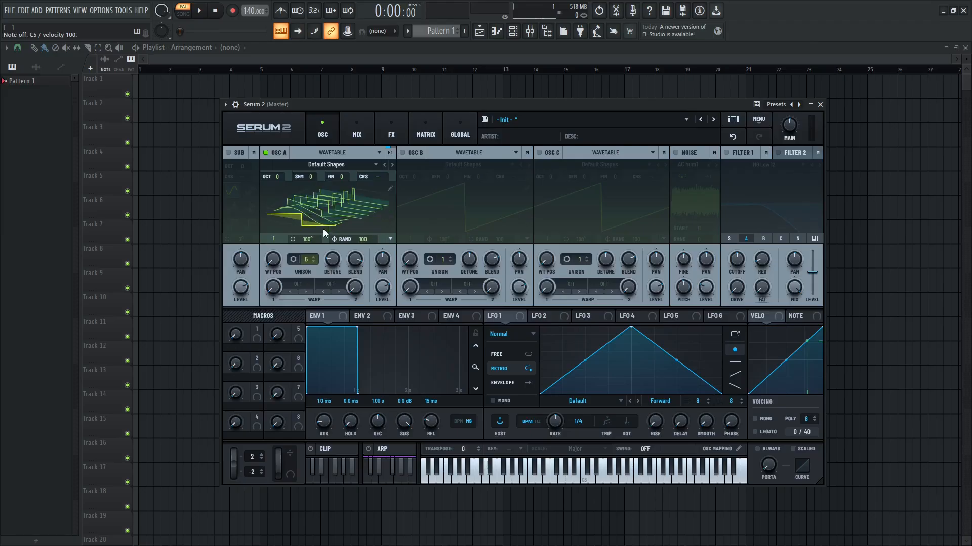
pyautogui.click(288, 262)
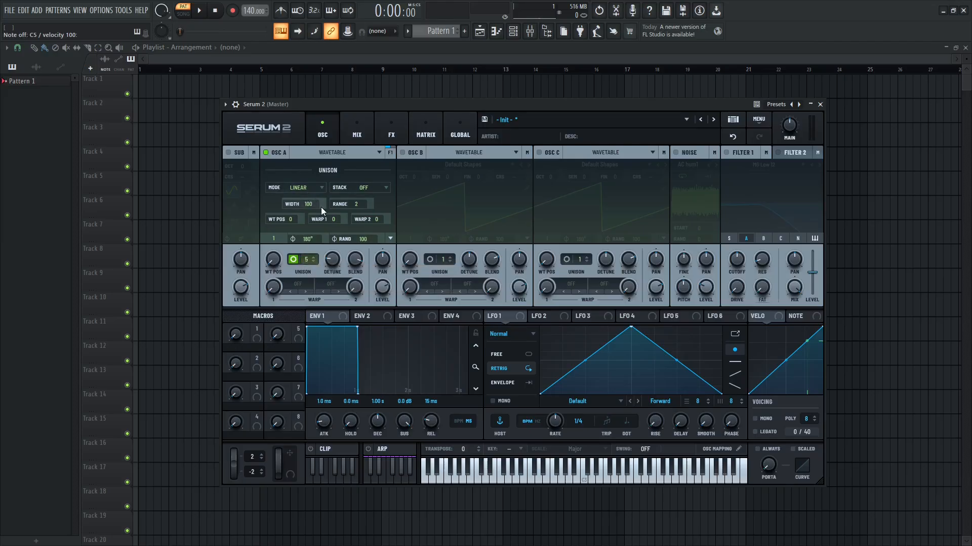
pyautogui.click(360, 191)
pyautogui.click(355, 190)
pyautogui.click(281, 188)
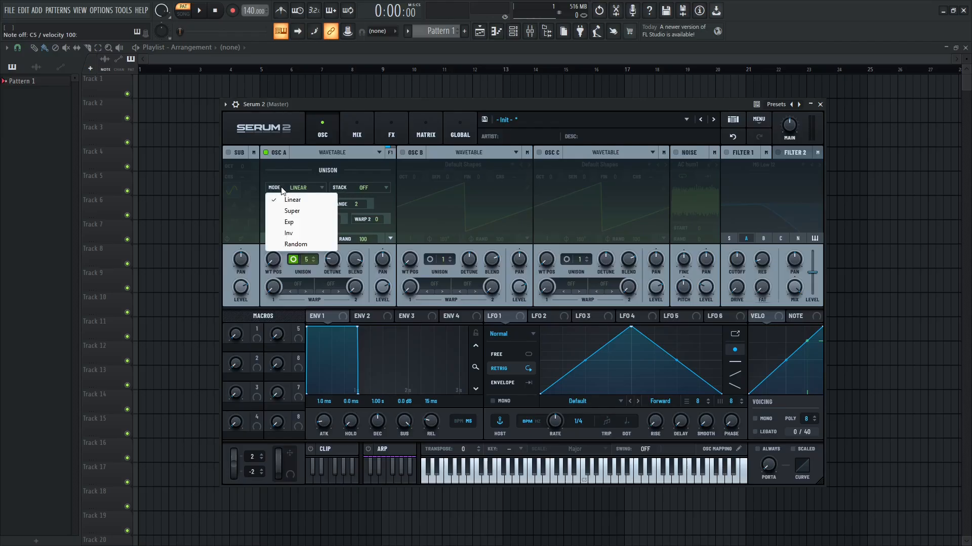
pyautogui.click(288, 177)
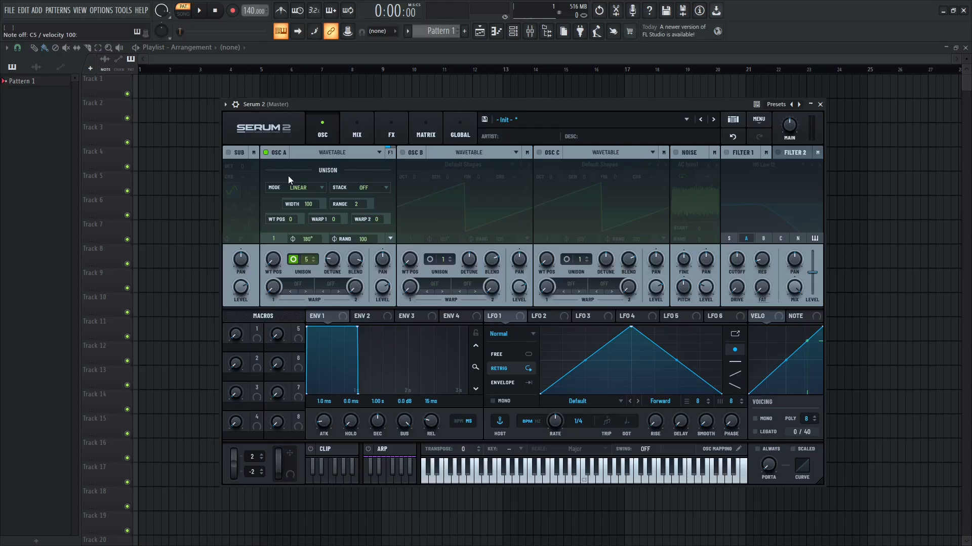
# Step: Set Oscillator A's unison detune to 0.32 and switch the unison mode to Super
pyautogui.moveTo(332, 259); pyautogui.dragTo(329, 210)
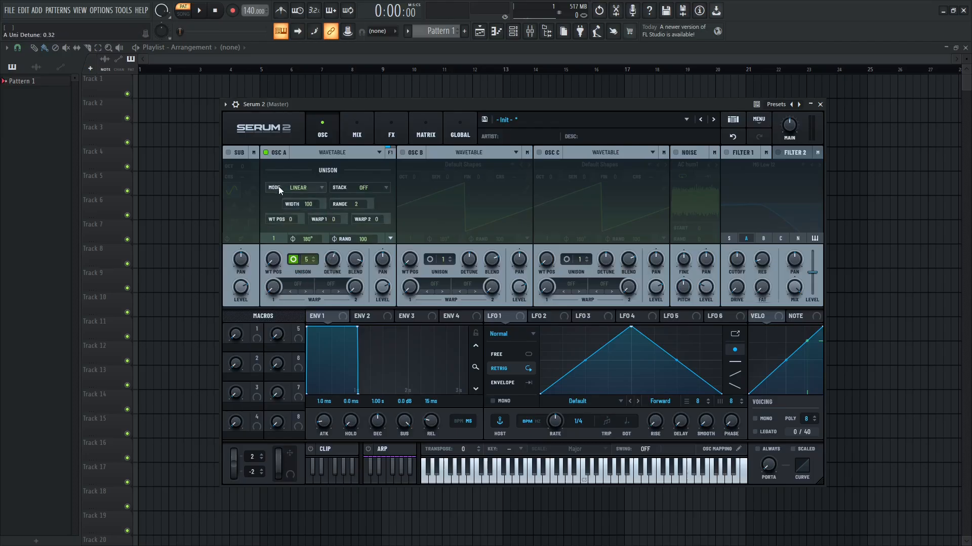
pyautogui.moveTo(336, 266)
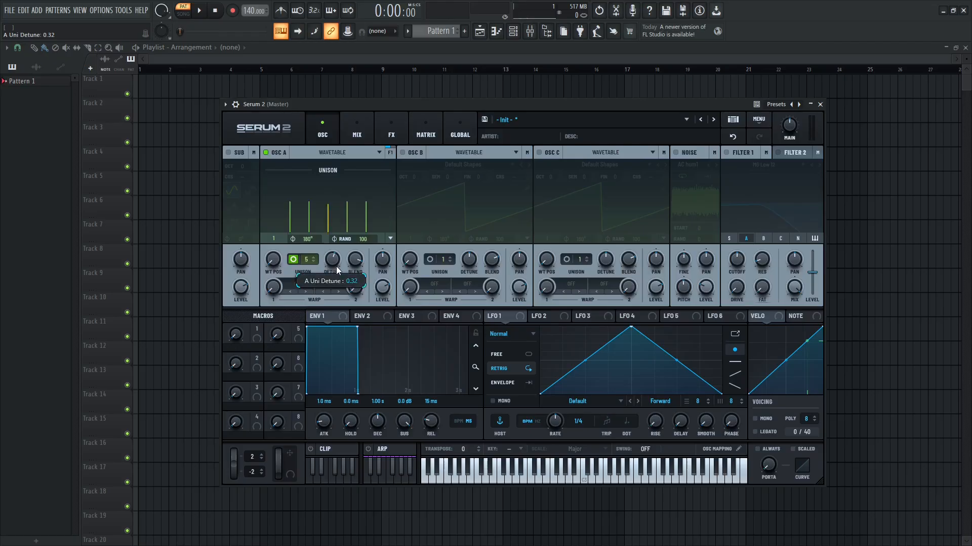
pyautogui.click(311, 185)
pyautogui.click(285, 212)
# Step: Raise Oscillator A's unison to 9 voices and its detune to about 0.86
pyautogui.moveTo(332, 259)
pyautogui.mouseDown()
pyautogui.moveTo(333, 228)
pyautogui.moveTo(332, 266)
pyautogui.mouseUp()
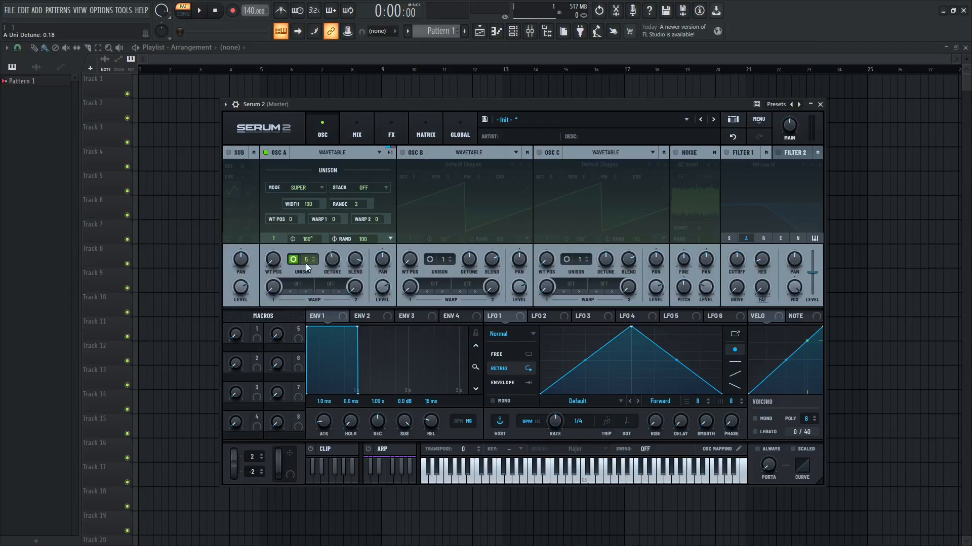
pyautogui.moveTo(305, 263); pyautogui.dragTo(299, 222)
pyautogui.moveTo(332, 260); pyautogui.dragTo(322, 191)
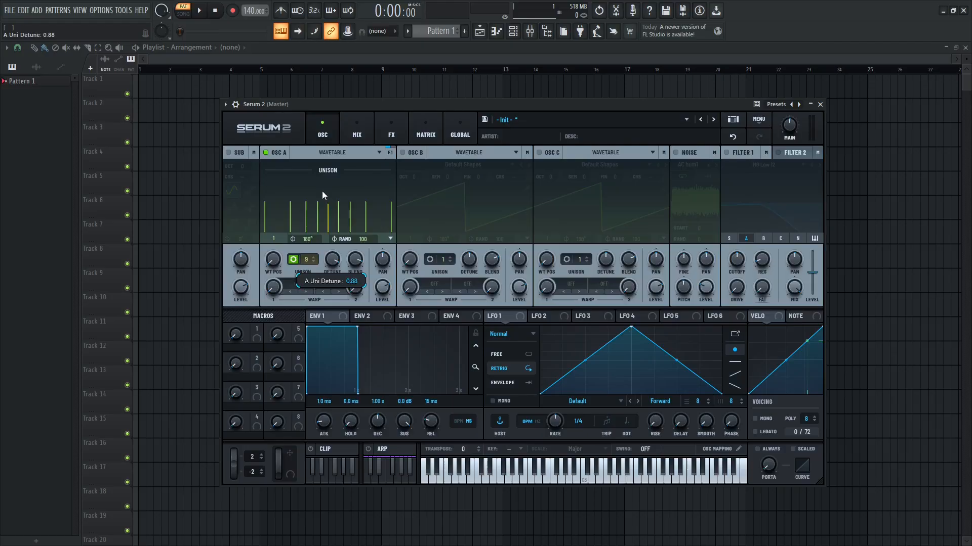
# Step: Switch Oscillator A's unison mode to Exp and vary the detune to show how the voices spread
pyautogui.click(304, 187)
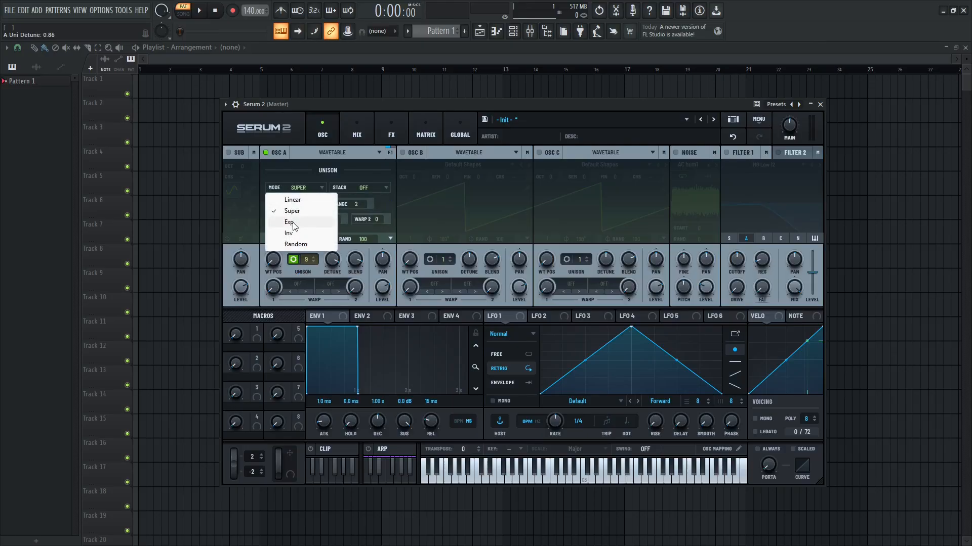
pyautogui.click(294, 225)
pyautogui.moveTo(332, 259); pyautogui.dragTo(324, 235)
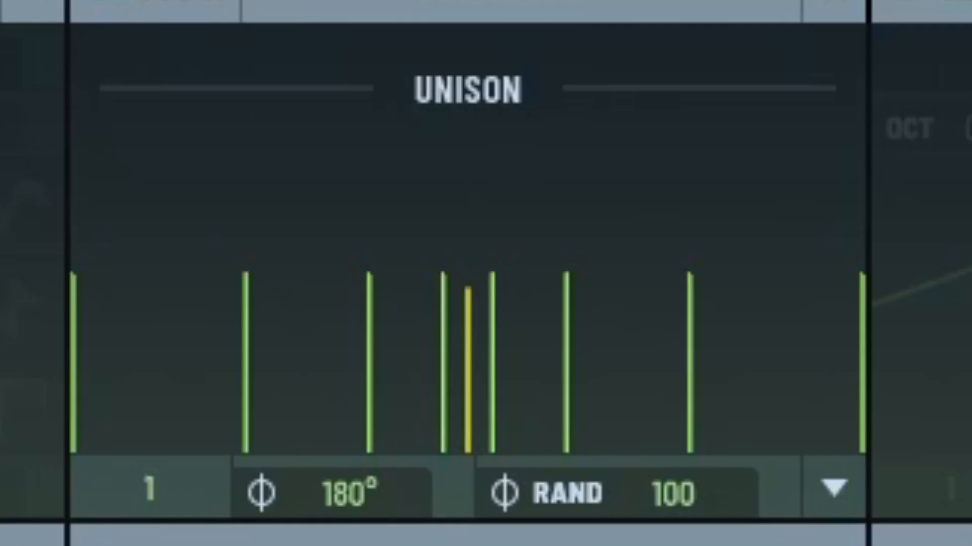
pyautogui.moveTo(317, 408)
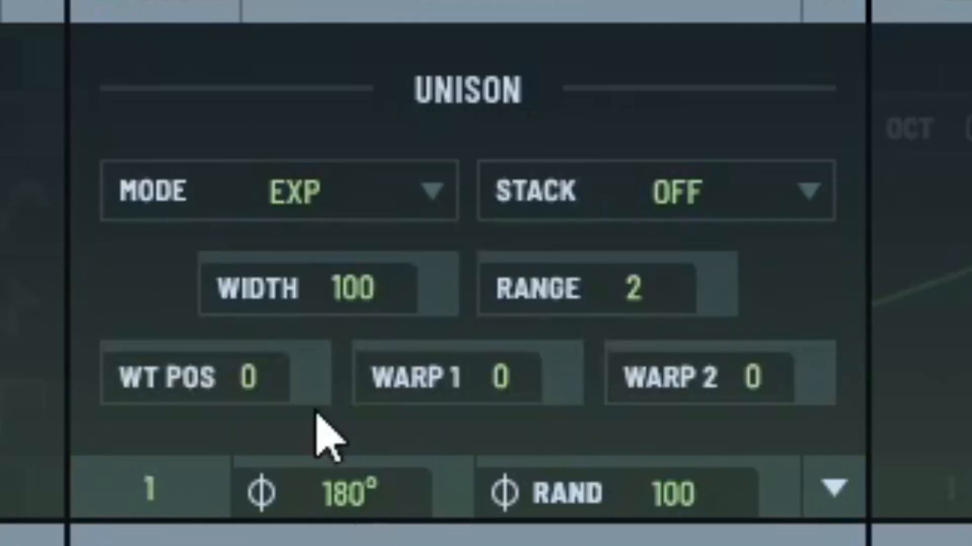
# Step: Return Oscillator A's unison mode to Linear
pyautogui.click(225, 200)
pyautogui.click(208, 478)
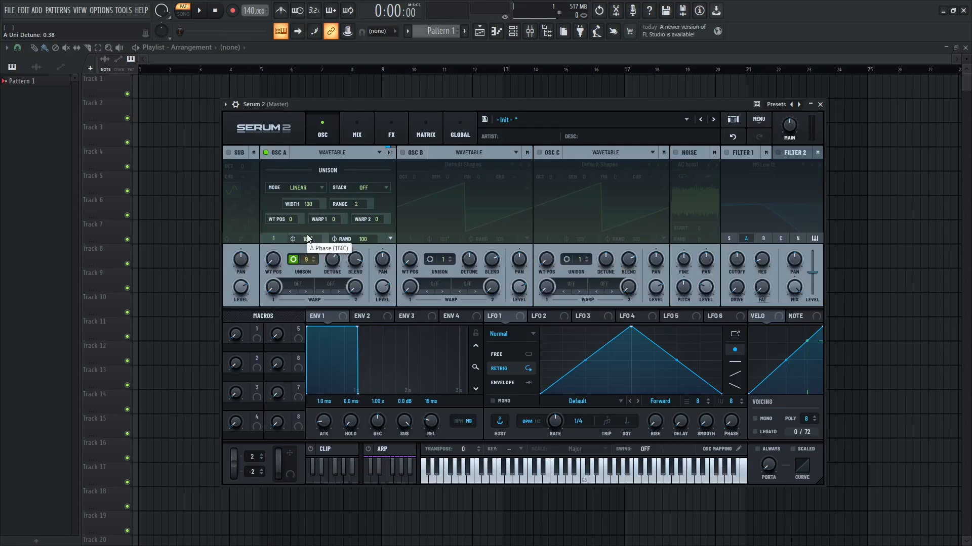
pyautogui.click(299, 178)
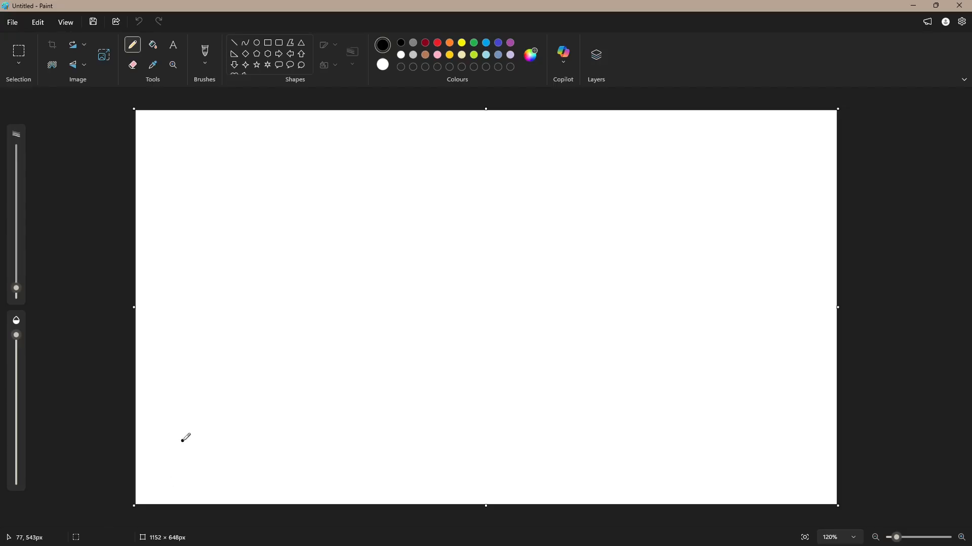
# Step: Switch to Paint and handwrite the letters A, D, S and R in a column down the canvas's left side
pyautogui.scroll(2, 133, 441)
pyautogui.moveTo(174, 120)
pyautogui.mouseDown()
pyautogui.moveTo(162, 152)
pyautogui.moveTo(186, 155)
pyautogui.mouseUp()
pyautogui.moveTo(163, 146)
pyautogui.mouseDown()
pyautogui.moveTo(180, 144)
pyautogui.moveTo(159, 201)
pyautogui.mouseUp()
pyautogui.moveTo(160, 165)
pyautogui.mouseDown()
pyautogui.moveTo(177, 193)
pyautogui.moveTo(160, 200)
pyautogui.moveTo(178, 238)
pyautogui.moveTo(159, 246)
pyautogui.moveTo(152, 313)
pyautogui.mouseUp()
pyautogui.moveTo(157, 275); pyautogui.dragTo(180, 322)
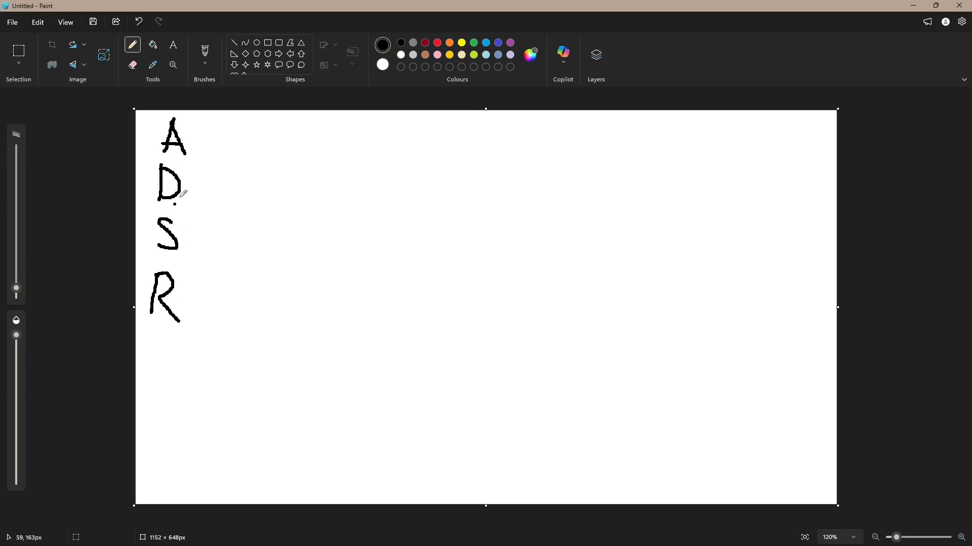
# Step: Extend the handwritten letters into the abbreviations Att, Dec, Sus and Rel
pyautogui.moveTo(197, 120); pyautogui.dragTo(194, 153)
pyautogui.moveTo(187, 135)
pyautogui.mouseDown()
pyautogui.moveTo(201, 133)
pyautogui.moveTo(214, 153)
pyautogui.mouseUp()
pyautogui.moveTo(207, 135); pyautogui.dragTo(233, 134)
pyautogui.moveTo(186, 188); pyautogui.dragTo(205, 196)
pyautogui.moveTo(229, 181); pyautogui.dragTo(231, 195)
pyautogui.moveTo(181, 229); pyautogui.dragTo(194, 252)
pyautogui.moveTo(222, 231); pyautogui.dragTo(204, 249)
pyautogui.moveTo(180, 309)
pyautogui.mouseDown()
pyautogui.moveTo(188, 304)
pyautogui.moveTo(195, 316)
pyautogui.mouseUp()
pyautogui.moveTo(209, 281); pyautogui.dragTo(212, 300)
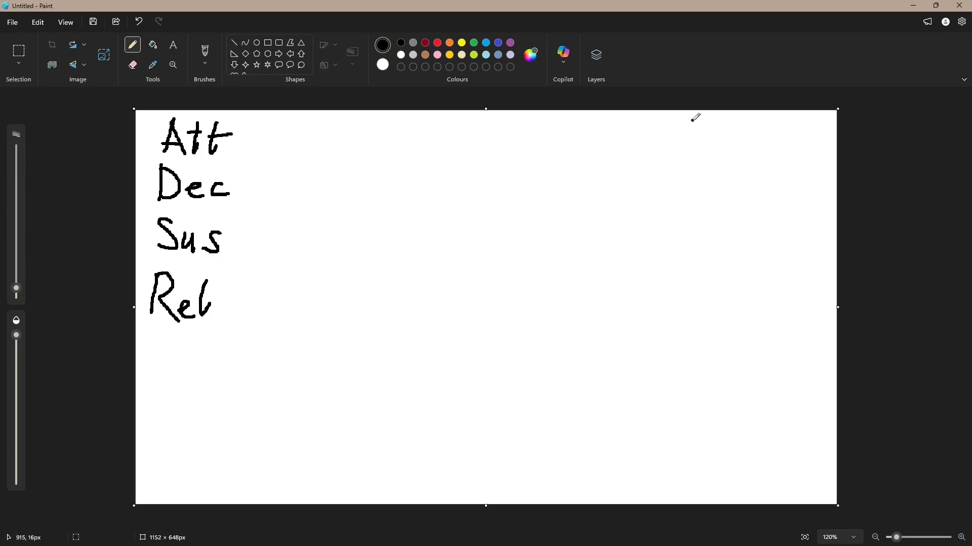
# Step: Handwrite "Serum 2" with "0 – 100" beneath it in the canvas's upper right corner
pyautogui.moveTo(697, 118)
pyautogui.mouseDown()
pyautogui.moveTo(679, 137)
pyautogui.moveTo(783, 125)
pyautogui.moveTo(813, 143)
pyautogui.mouseUp()
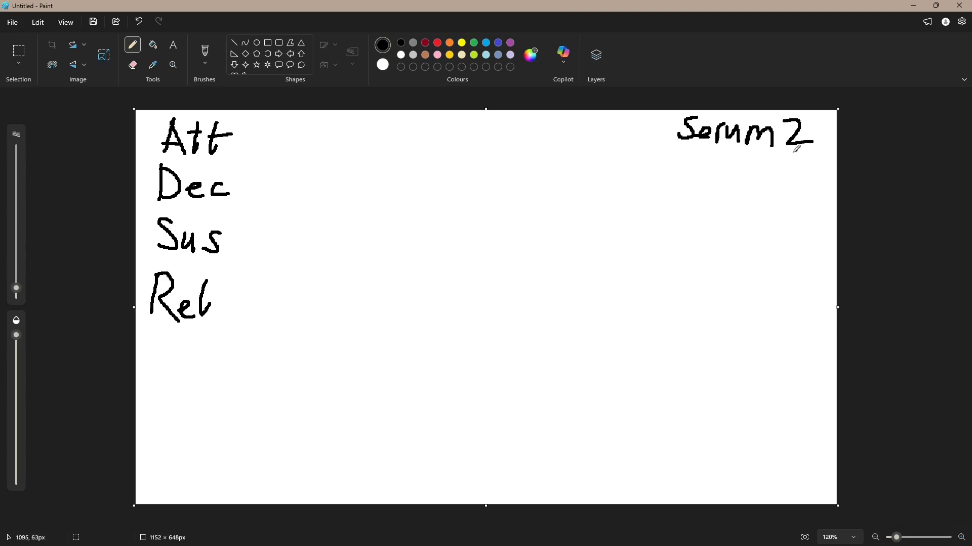
pyautogui.moveTo(694, 156)
pyautogui.mouseDown()
pyautogui.moveTo(688, 167)
pyautogui.moveTo(743, 173)
pyautogui.moveTo(752, 193)
pyautogui.mouseUp()
pyautogui.moveTo(769, 160); pyautogui.dragTo(789, 162)
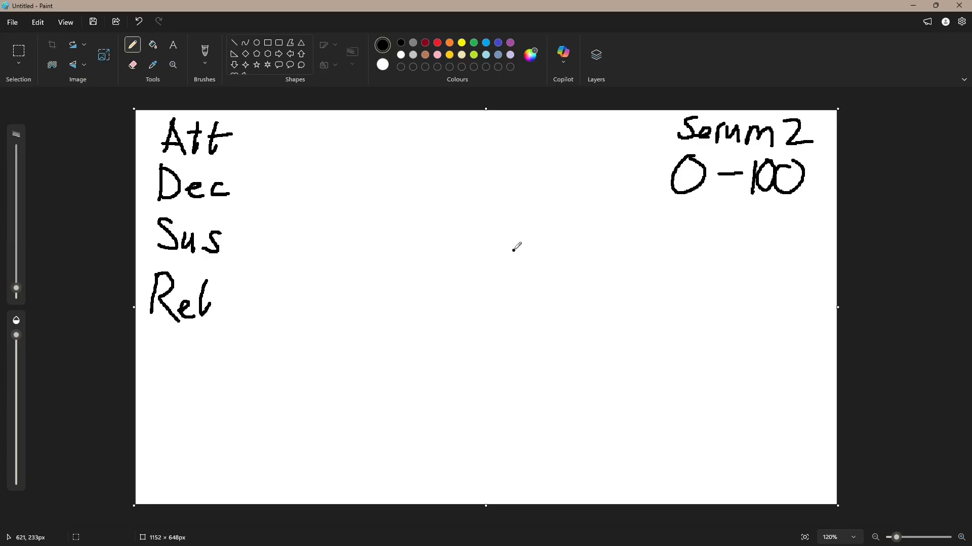
# Step: Draw a graph's two axes in the canvas's lower right, label them Vol and Time, and mark the origin 0
pyautogui.moveTo(516, 236); pyautogui.dragTo(511, 396)
pyautogui.moveTo(796, 404)
pyautogui.mouseDown()
pyautogui.moveTo(501, 396)
pyautogui.moveTo(515, 410)
pyautogui.moveTo(507, 397)
pyautogui.mouseUp()
pyautogui.moveTo(635, 421)
pyautogui.mouseDown()
pyautogui.moveTo(633, 444)
pyautogui.moveTo(645, 419)
pyautogui.mouseUp()
pyautogui.moveTo(646, 430); pyautogui.dragTo(671, 444)
pyautogui.moveTo(683, 442); pyautogui.dragTo(703, 438)
pyautogui.moveTo(425, 310); pyautogui.dragTo(441, 325)
pyautogui.moveTo(454, 310); pyautogui.dragTo(460, 328)
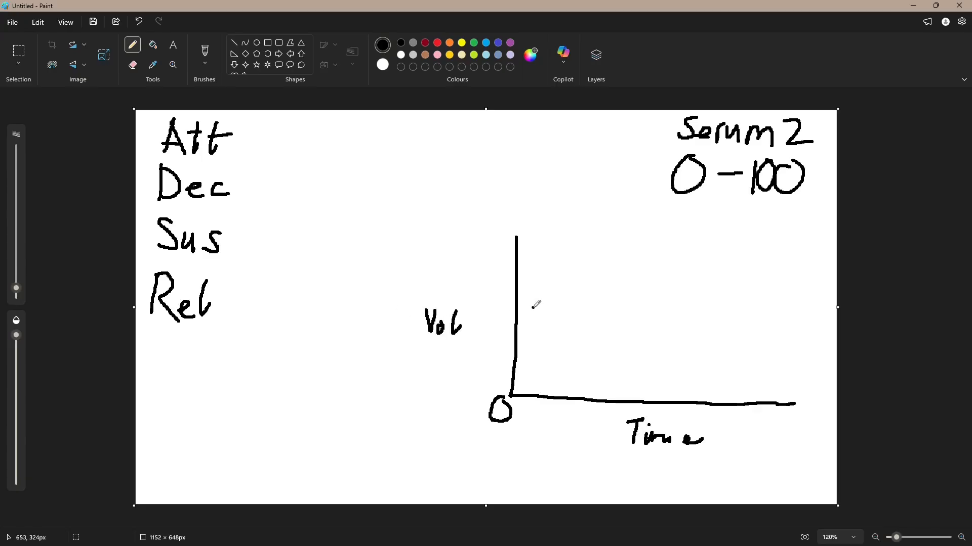
# Step: Underline Att and draw the attack curve, labelled A, from the origin up to a 100 mark on the volume axis
pyautogui.moveTo(160, 158); pyautogui.dragTo(232, 157)
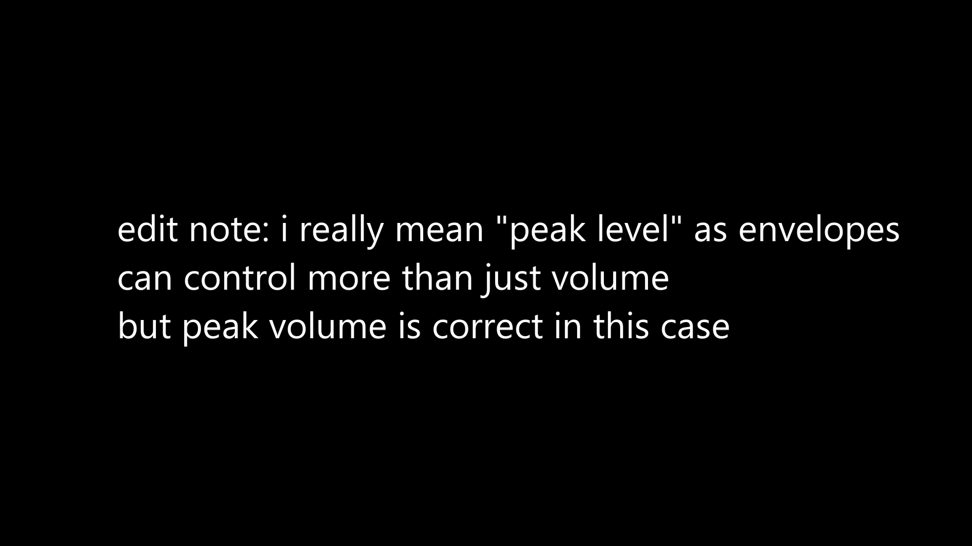
pyautogui.moveTo(478, 227)
pyautogui.mouseDown()
pyautogui.moveTo(475, 244)
pyautogui.moveTo(498, 231)
pyautogui.mouseUp()
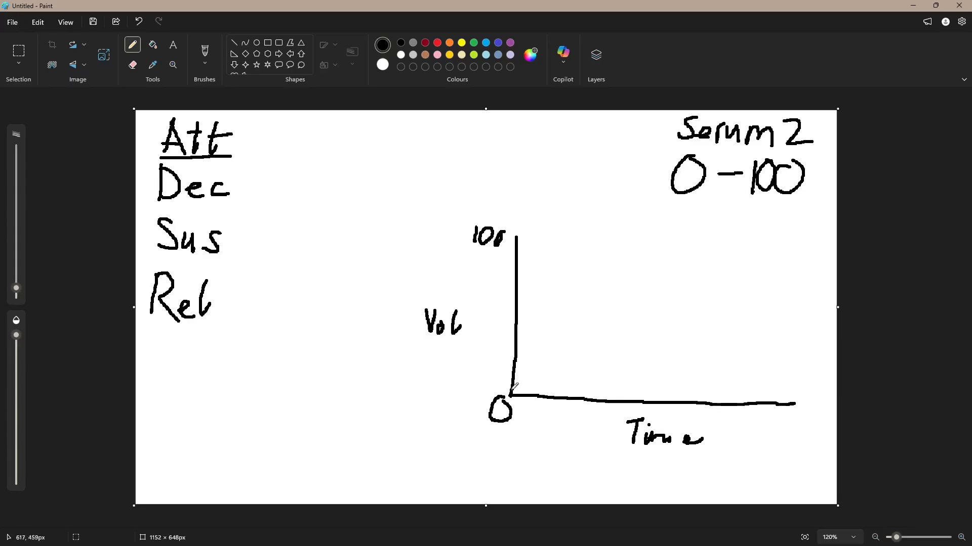
pyautogui.moveTo(510, 396)
pyautogui.mouseDown()
pyautogui.moveTo(555, 315)
pyautogui.moveTo(571, 236)
pyautogui.mouseUp()
pyautogui.moveTo(542, 278)
pyautogui.mouseDown()
pyautogui.moveTo(532, 304)
pyautogui.moveTo(547, 302)
pyautogui.mouseUp()
pyautogui.moveTo(534, 294); pyautogui.dragTo(546, 292)
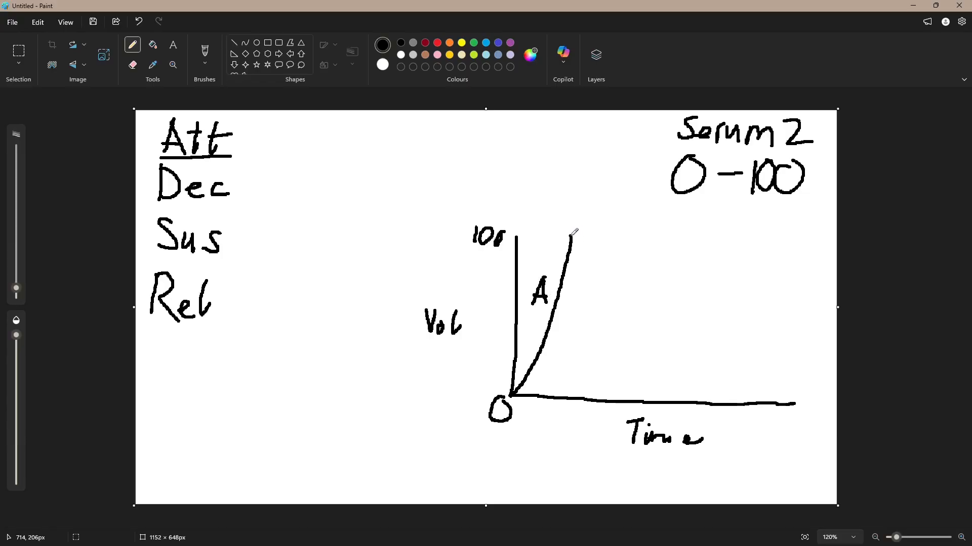
# Step: Draw the decay curve, labelled D, from the peak down to a sustain point and mark S there and on the volume axis
pyautogui.moveTo(574, 234)
pyautogui.mouseDown()
pyautogui.moveTo(616, 304)
pyautogui.moveTo(685, 322)
pyautogui.mouseUp()
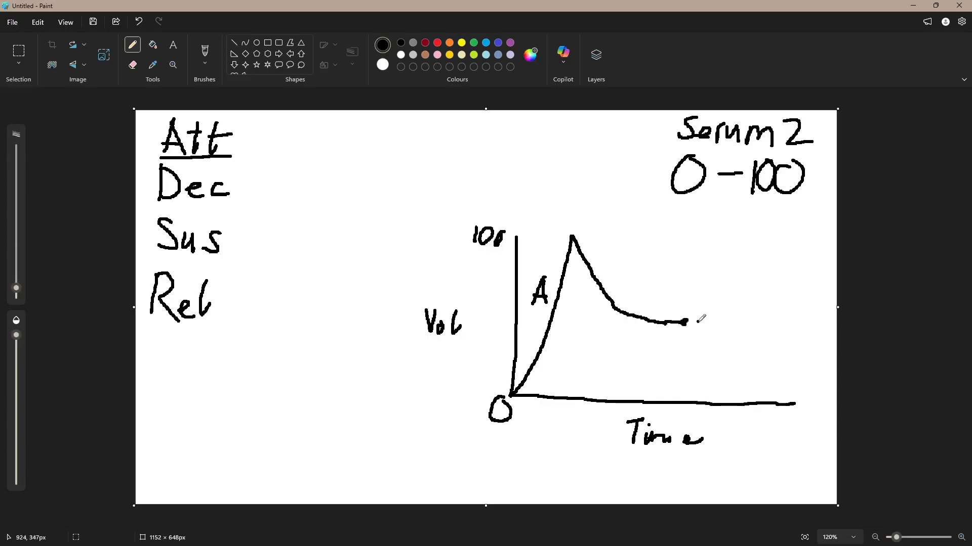
pyautogui.moveTo(706, 298); pyautogui.dragTo(692, 320)
pyautogui.moveTo(517, 320); pyautogui.dragTo(476, 328)
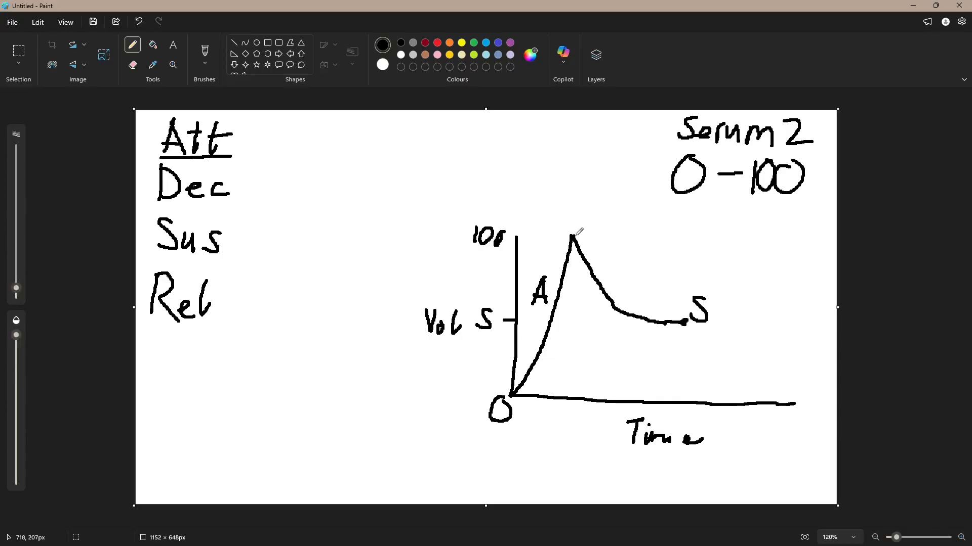
pyautogui.moveTo(626, 261)
pyautogui.mouseDown()
pyautogui.moveTo(619, 274)
pyautogui.moveTo(642, 278)
pyautogui.moveTo(617, 285)
pyautogui.mouseUp()
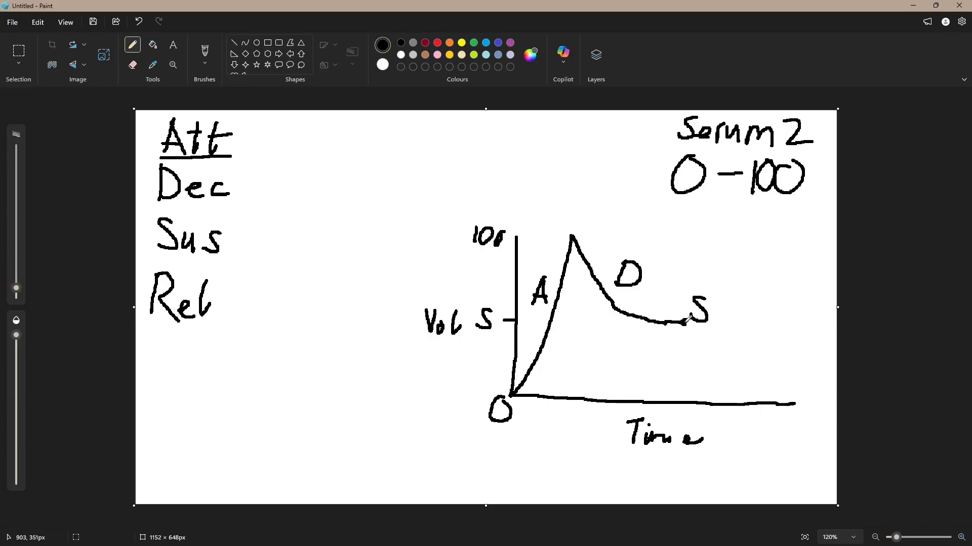
# Step: Draw the release line from the sustain point down to the time axis and label it R
pyautogui.moveTo(685, 322); pyautogui.dragTo(767, 402)
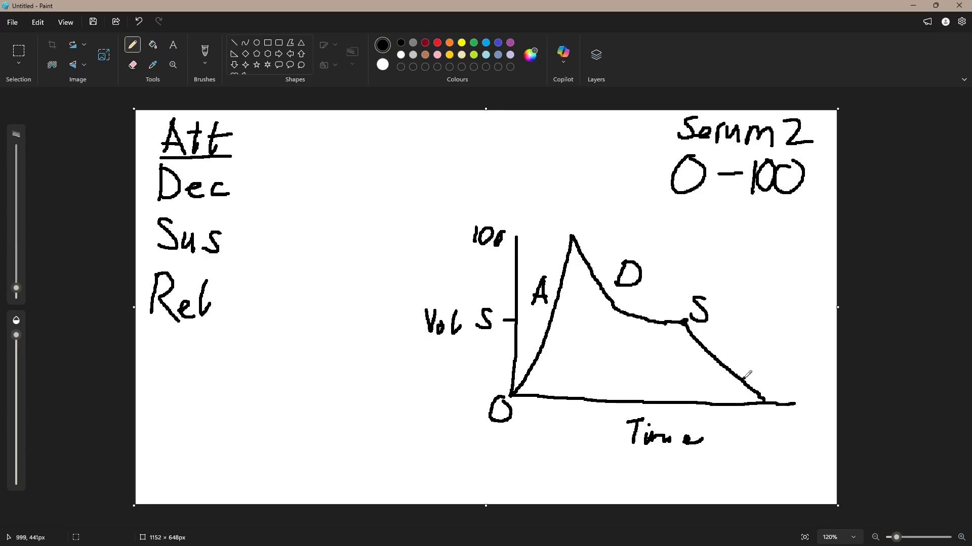
pyautogui.moveTo(737, 325)
pyautogui.mouseDown()
pyautogui.moveTo(759, 321)
pyautogui.moveTo(764, 362)
pyautogui.mouseUp()
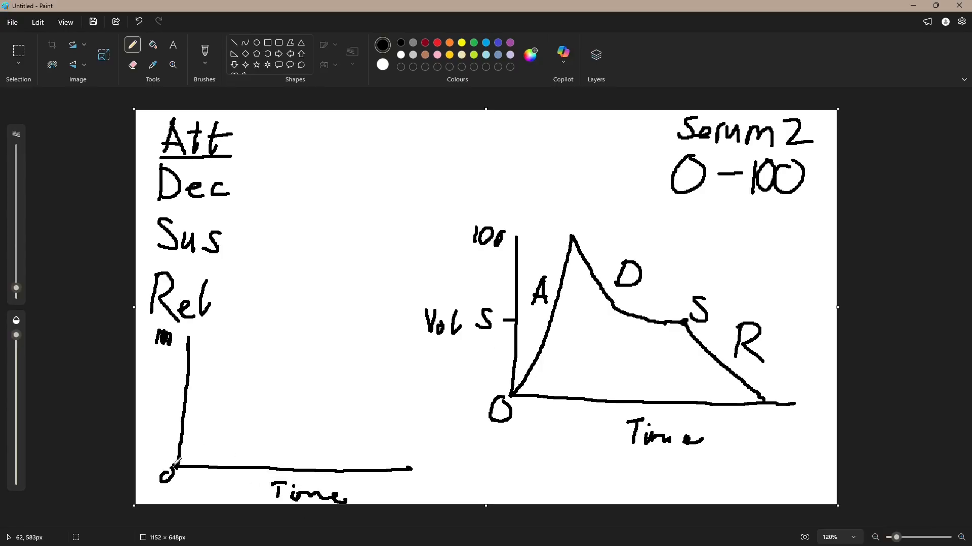
# Step: Draw an envelope on the lower-left graph that rises to a flat hold at maximum and falls back to the time axis, and label its stages
pyautogui.moveTo(175, 465)
pyautogui.mouseDown()
pyautogui.moveTo(209, 429)
pyautogui.moveTo(230, 335)
pyautogui.moveTo(311, 332)
pyautogui.moveTo(321, 371)
pyautogui.moveTo(376, 413)
pyautogui.moveTo(412, 468)
pyautogui.mouseUp()
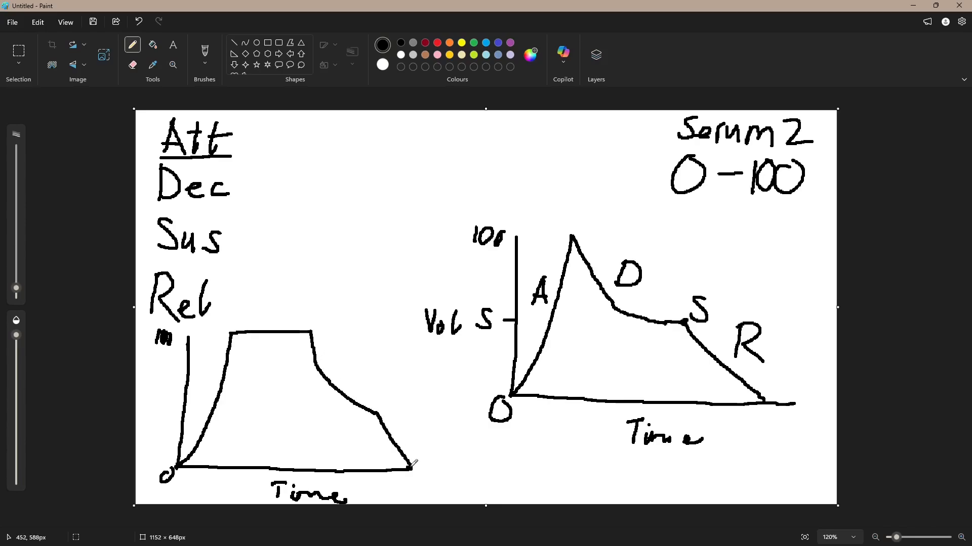
pyautogui.moveTo(194, 398)
pyautogui.mouseDown()
pyautogui.moveTo(201, 371)
pyautogui.moveTo(209, 397)
pyautogui.mouseUp()
pyautogui.moveTo(203, 383); pyautogui.dragTo(193, 386)
pyautogui.moveTo(329, 344); pyautogui.dragTo(321, 362)
pyautogui.moveTo(378, 409)
pyautogui.mouseDown()
pyautogui.moveTo(387, 390)
pyautogui.moveTo(399, 444)
pyautogui.mouseUp()
pyautogui.moveTo(402, 424); pyautogui.dragTo(415, 445)
pyautogui.moveTo(261, 309)
pyautogui.mouseDown()
pyautogui.moveTo(261, 326)
pyautogui.moveTo(284, 316)
pyautogui.moveTo(251, 397)
pyautogui.moveTo(273, 386)
pyautogui.mouseUp()
pyautogui.moveTo(271, 389); pyautogui.dragTo(299, 407)
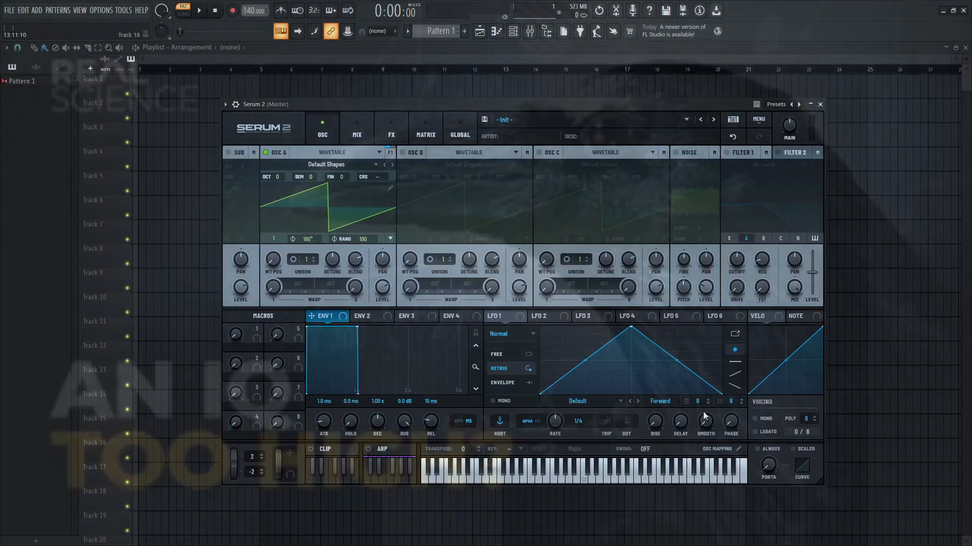
# Step: Switch to Serum 2, assign LFO 1 to Oscillator A's level, and play a C5 note to hear the modulation
pyautogui.moveTo(704, 415)
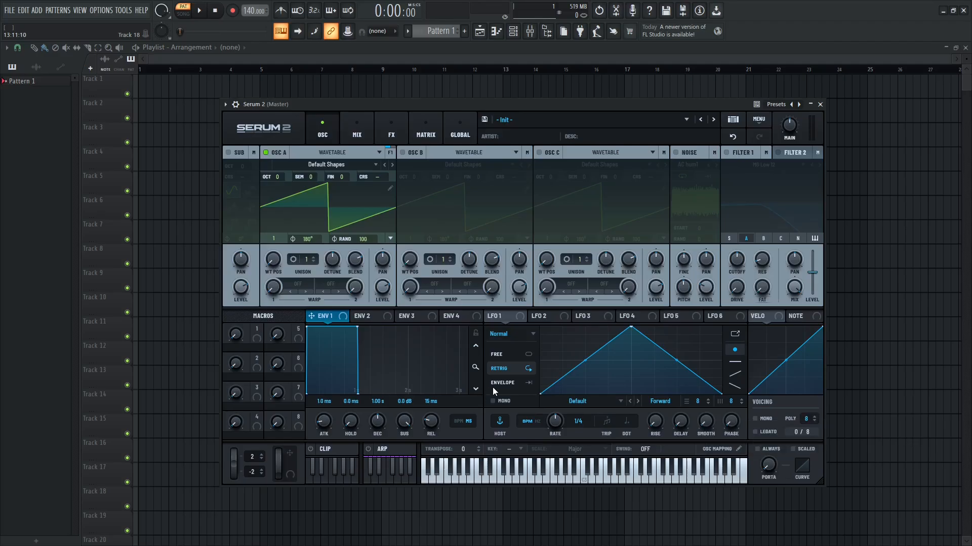
pyautogui.moveTo(498, 357)
pyautogui.moveTo(506, 315); pyautogui.dragTo(381, 287)
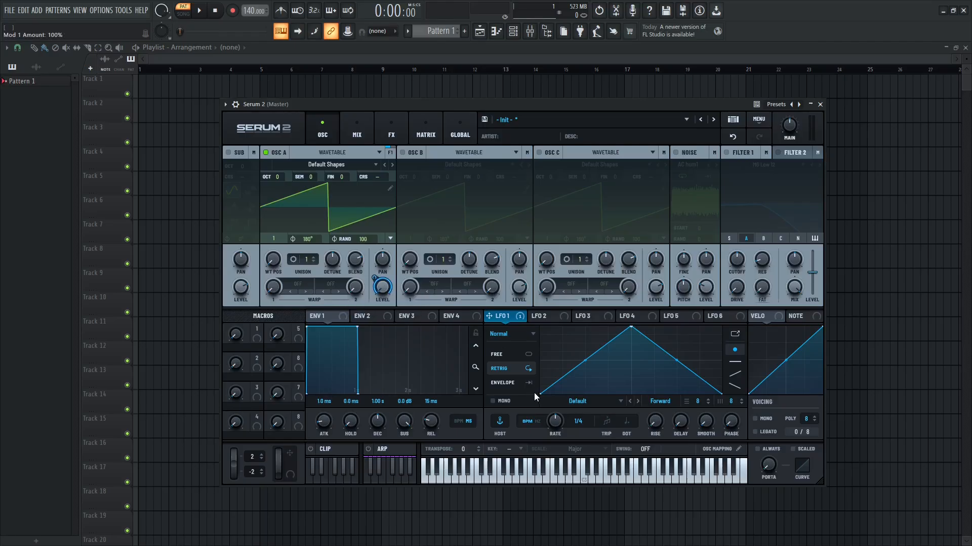
pyautogui.press('q')
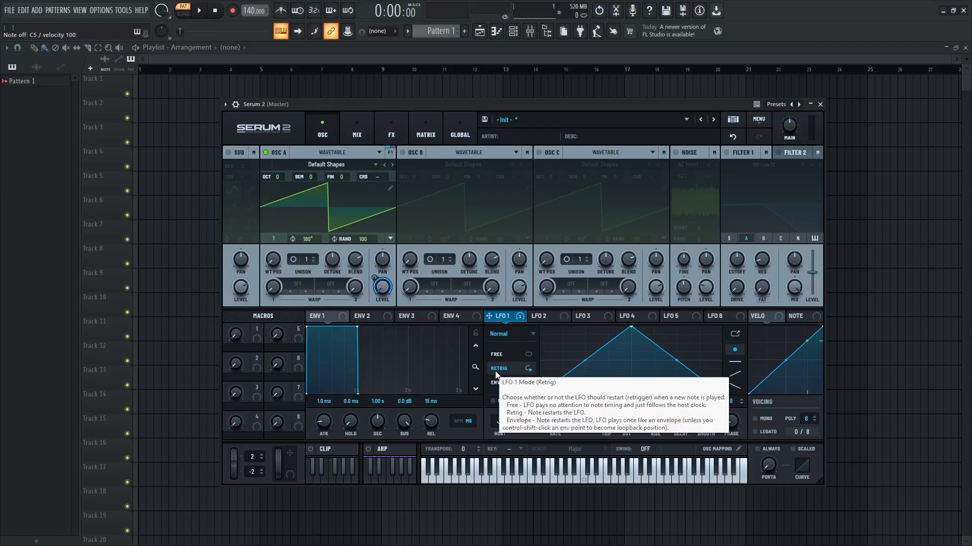
# Step: Set LFO 1 to Free mode with a one-bar rate and audition it with repeated C5 notes
pyautogui.click(494, 355)
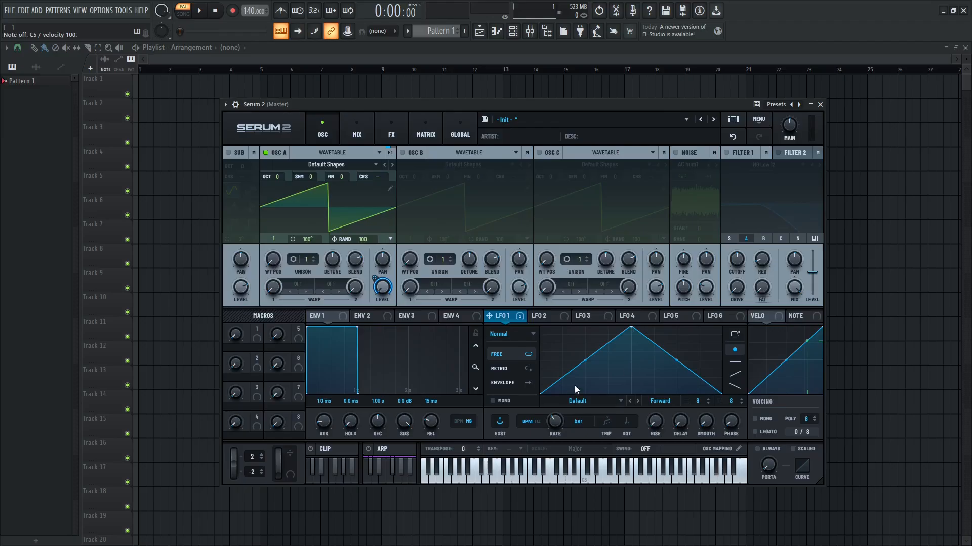
pyautogui.press('q')
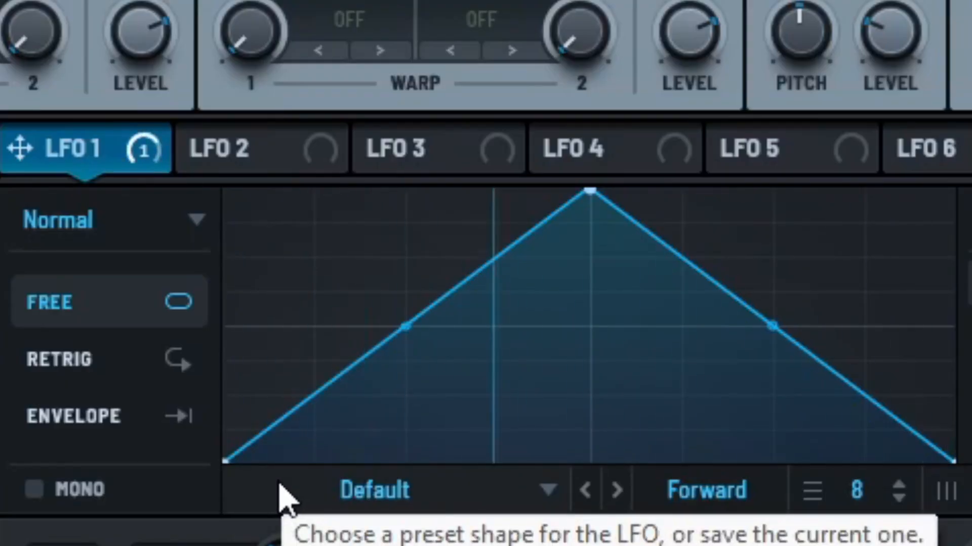
pyautogui.press('q')
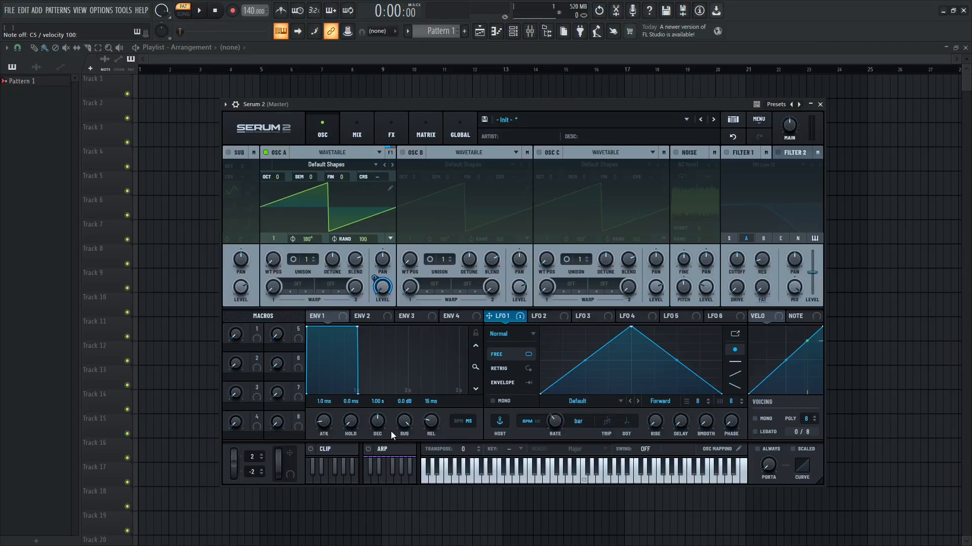
# Step: Switch LFO 1 to Envelope mode and reshape it into an early peak with a curved rise and decay, auditioning it with a C5 note
pyautogui.click(509, 384)
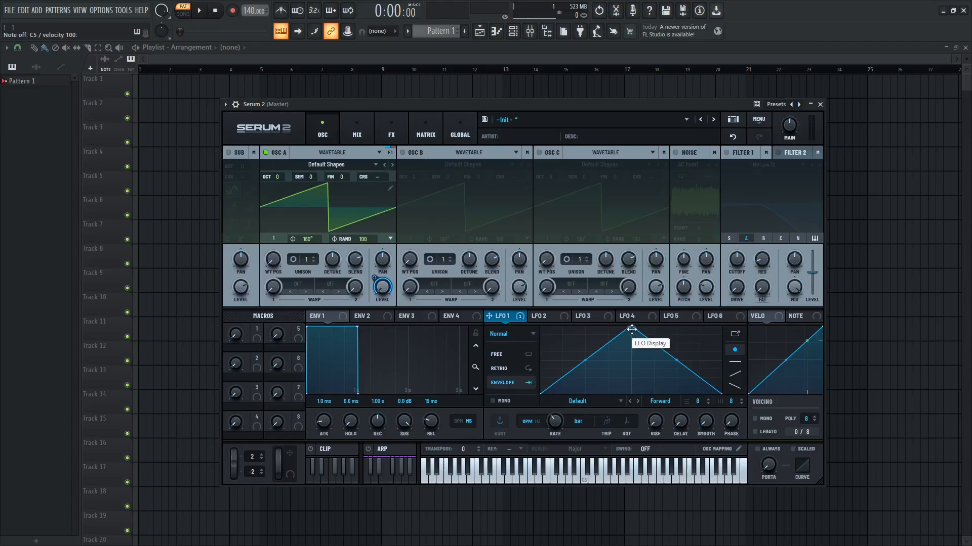
pyautogui.moveTo(631, 329); pyautogui.dragTo(561, 328)
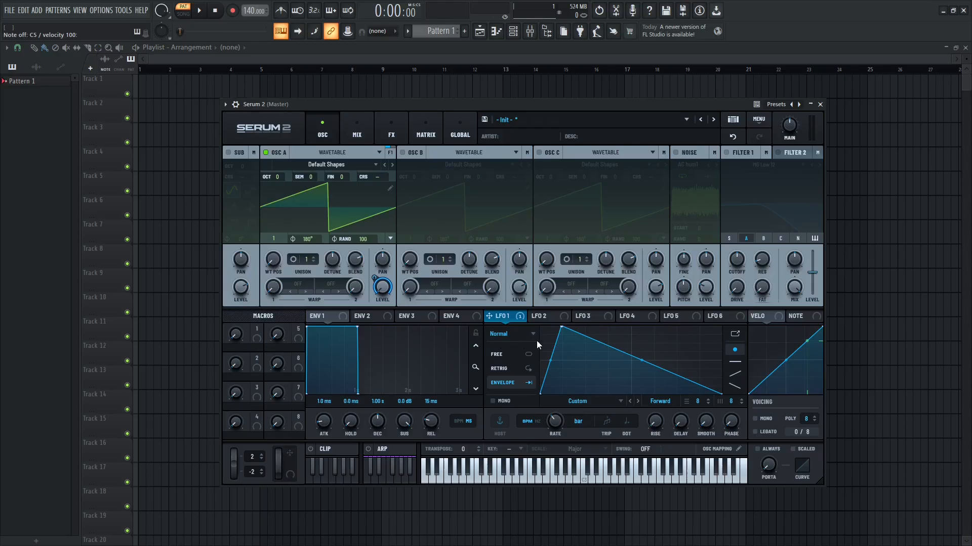
pyautogui.moveTo(656, 361); pyautogui.dragTo(508, 406)
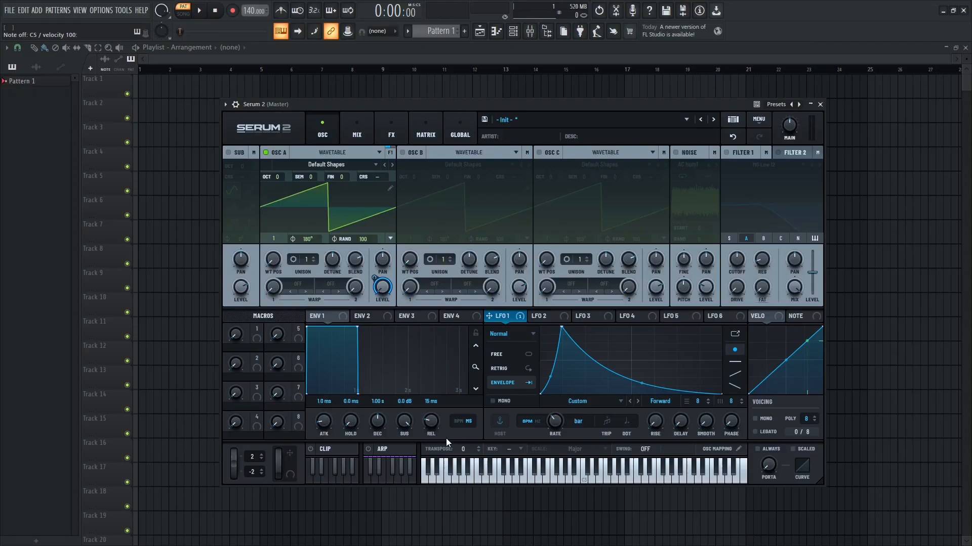
pyautogui.press('q')
# Step: Switch LFO 1 to Retrig mode and audition the custom shape with repeated C5 notes
pyautogui.click(494, 369)
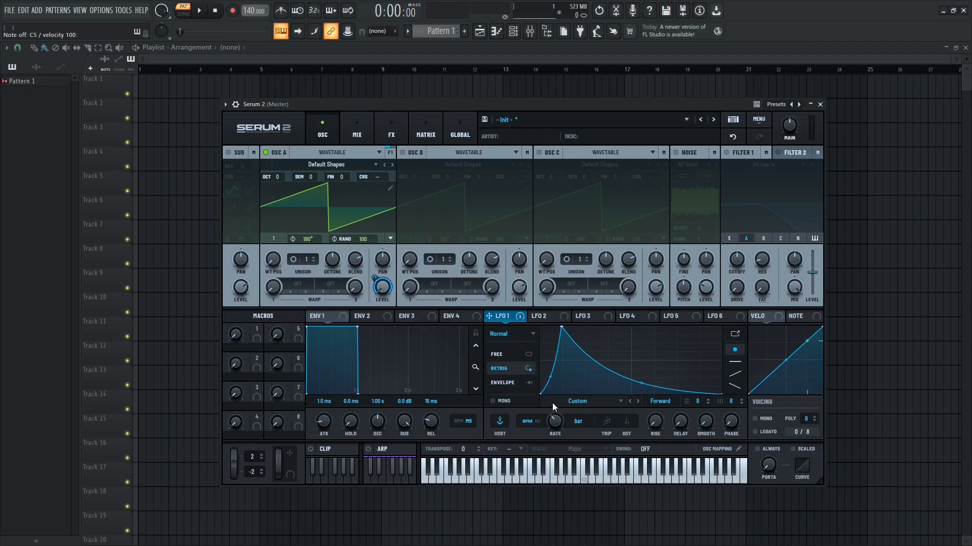
pyautogui.press('q')
pyautogui.press('q')
# Step: Set LFO 1's rate to 1/2 and its mode to Envelope
pyautogui.moveTo(552, 425); pyautogui.dragTo(555, 419)
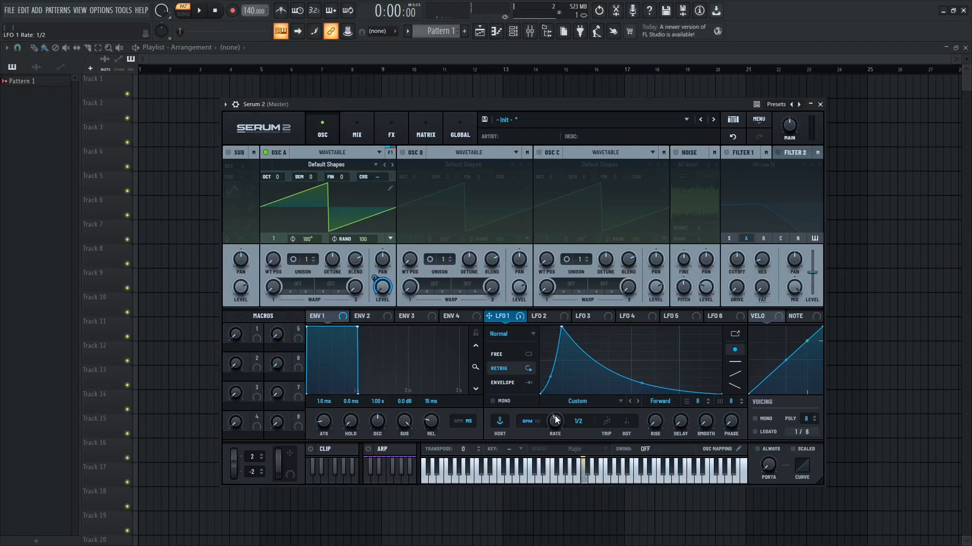
pyautogui.click(510, 384)
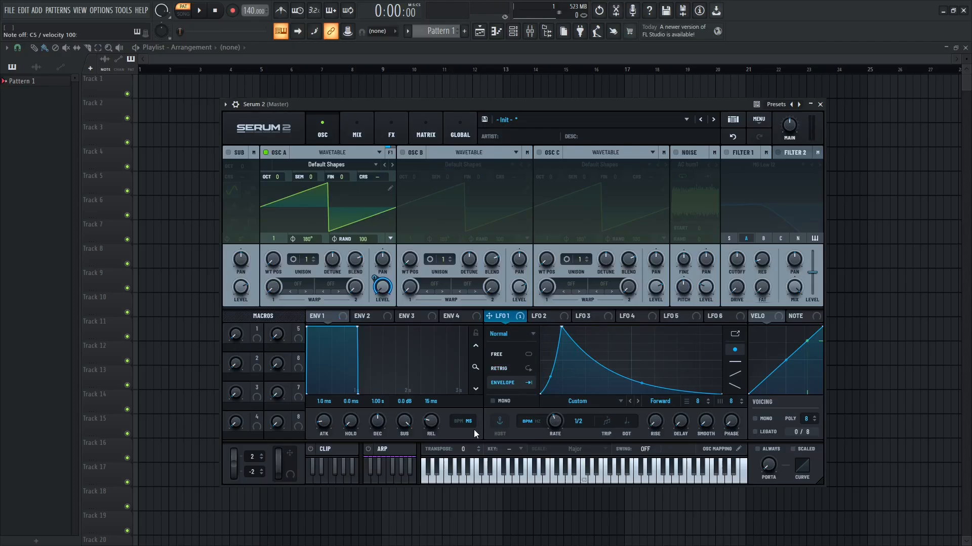